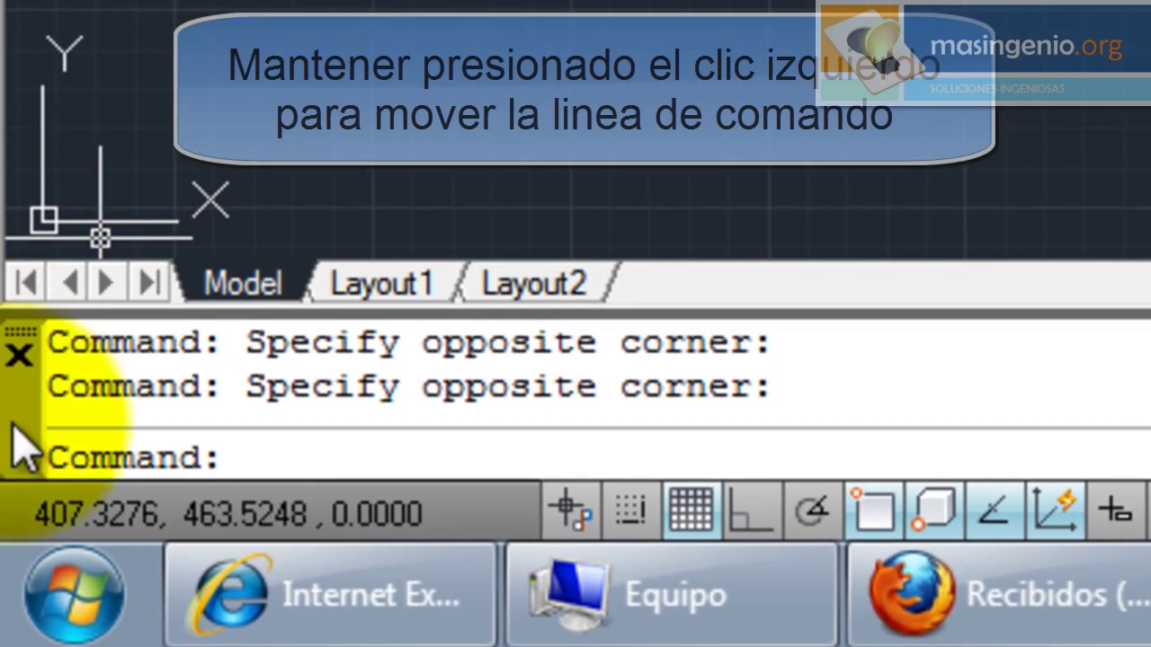
Step: Pull the command line off the bottom dock, float it, and dock it along the left edge
{"action": "left_click_drag", "start_coordinate": [13, 432], "coordinate": [137, 321]}
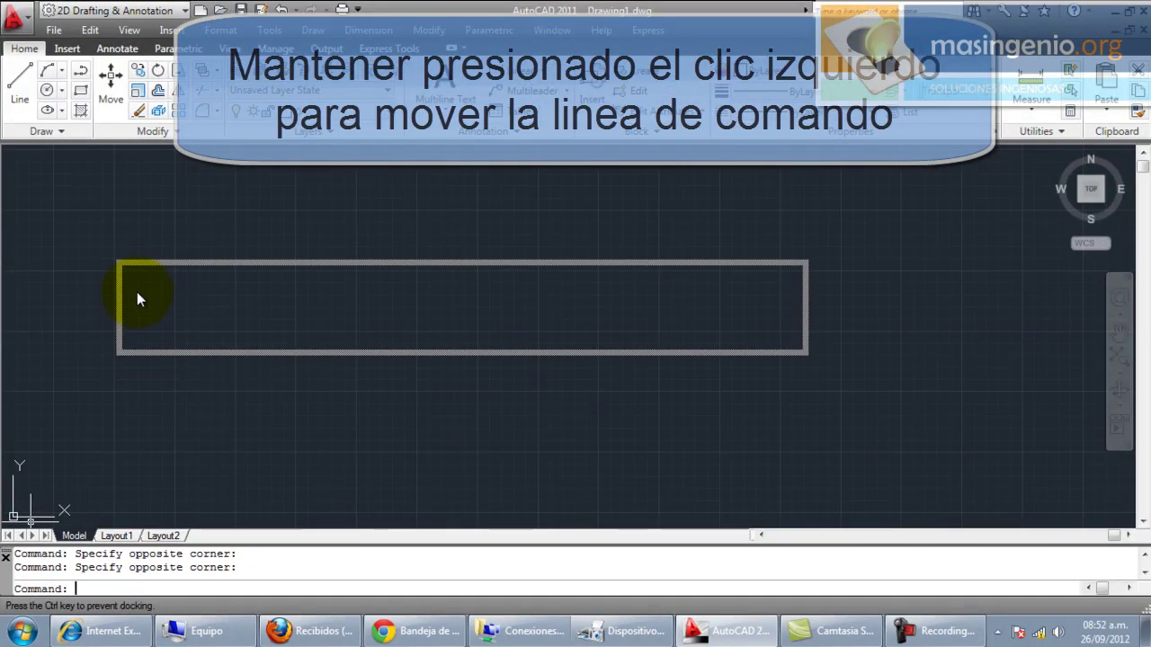
{"action": "mouse_move", "coordinate": [137, 321]}
{"action": "left_mouse_down"}
{"action": "mouse_move", "coordinate": [136, 292]}
{"action": "mouse_move", "coordinate": [99, 262]}
{"action": "left_mouse_up"}
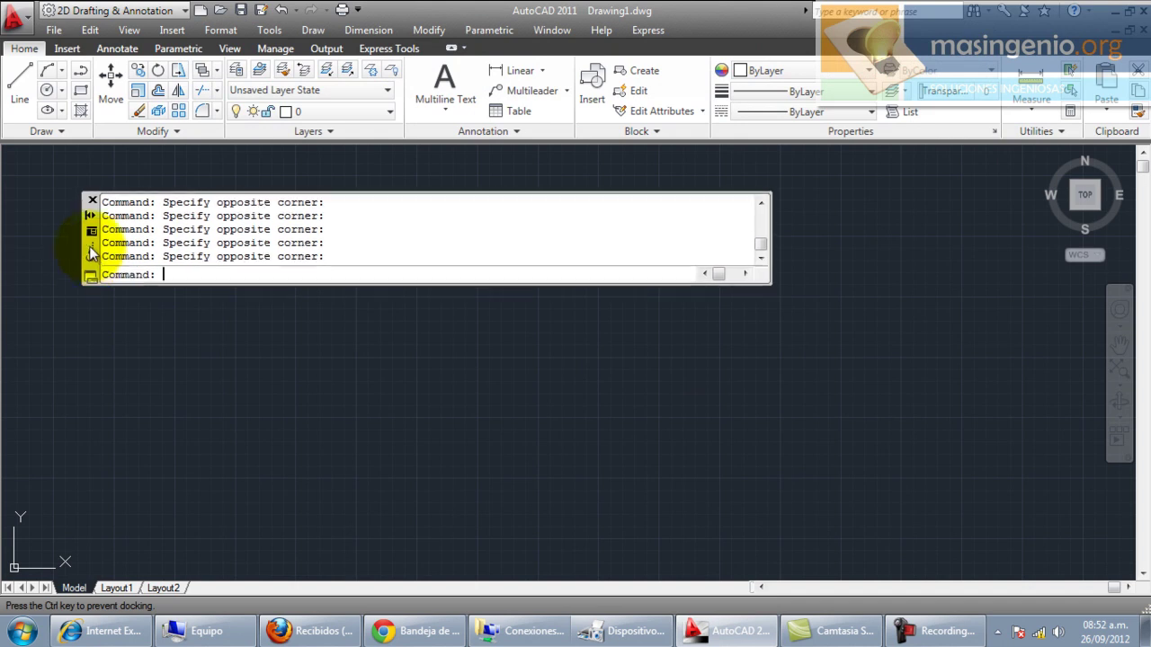
{"action": "mouse_move", "coordinate": [100, 263]}
{"action": "left_mouse_down"}
{"action": "mouse_move", "coordinate": [21, 160]}
{"action": "mouse_move", "coordinate": [9, 305]}
{"action": "left_mouse_up"}
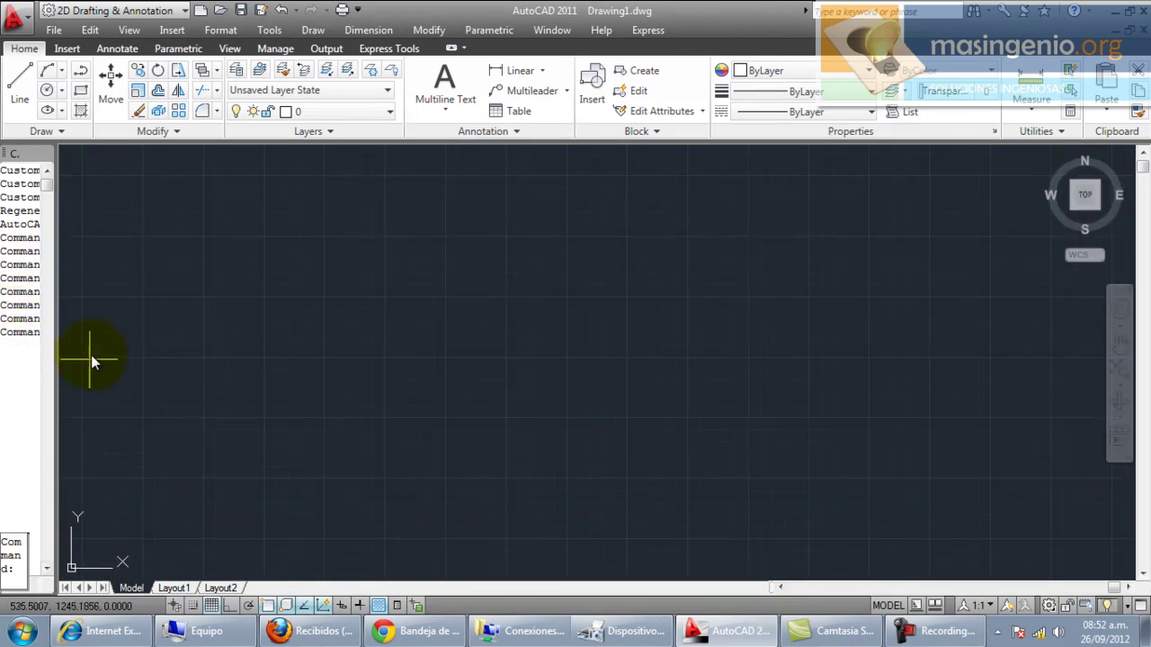
{"action": "mouse_move", "coordinate": [25, 155]}
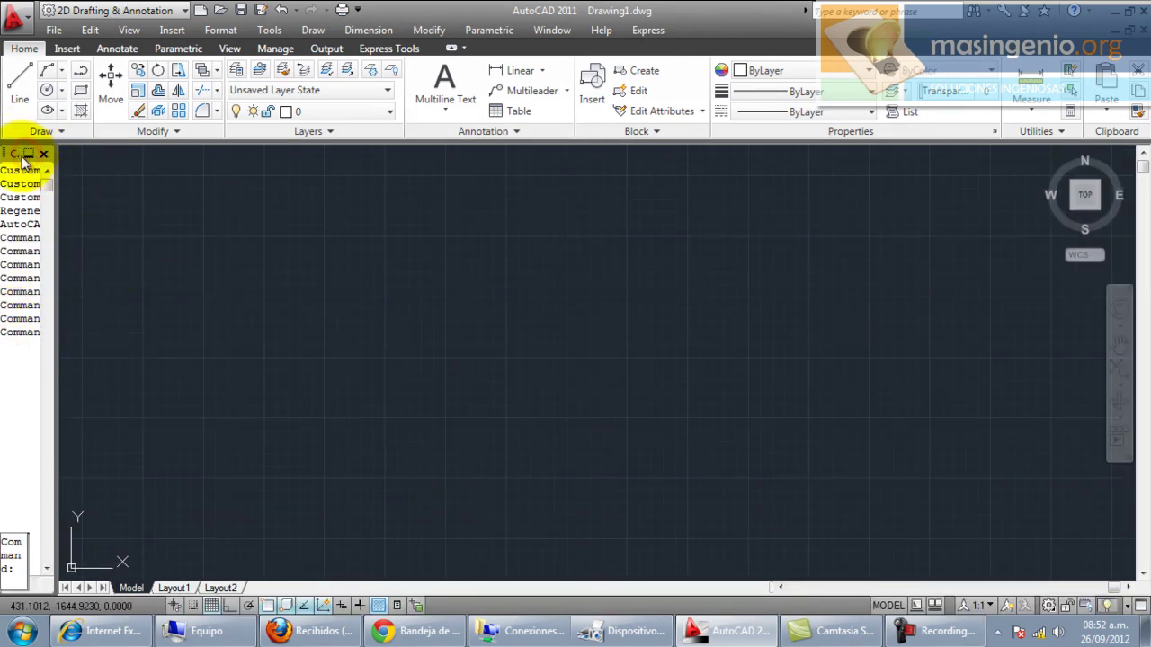
Step: Dock the command line on the right edge, then float it over the drawing near the left
{"action": "mouse_move", "coordinate": [27, 158]}
{"action": "left_mouse_down"}
{"action": "mouse_move", "coordinate": [1142, 184]}
{"action": "mouse_move", "coordinate": [1140, 203]}
{"action": "left_mouse_up"}
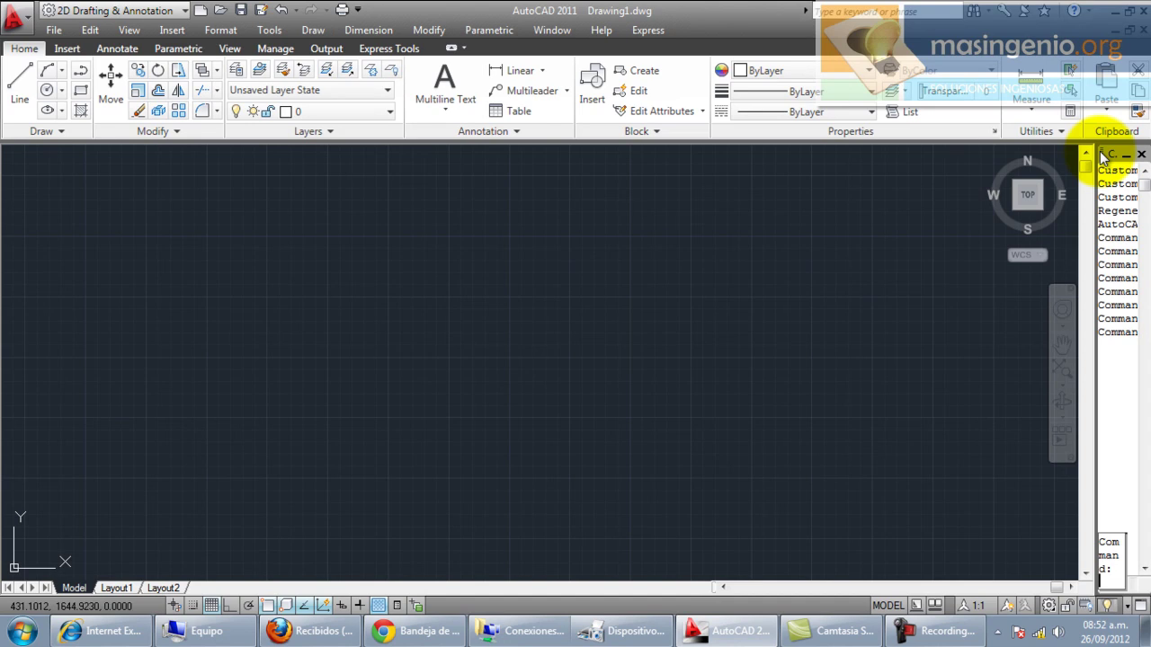
{"action": "left_click_drag", "start_coordinate": [1102, 156], "coordinate": [105, 322]}
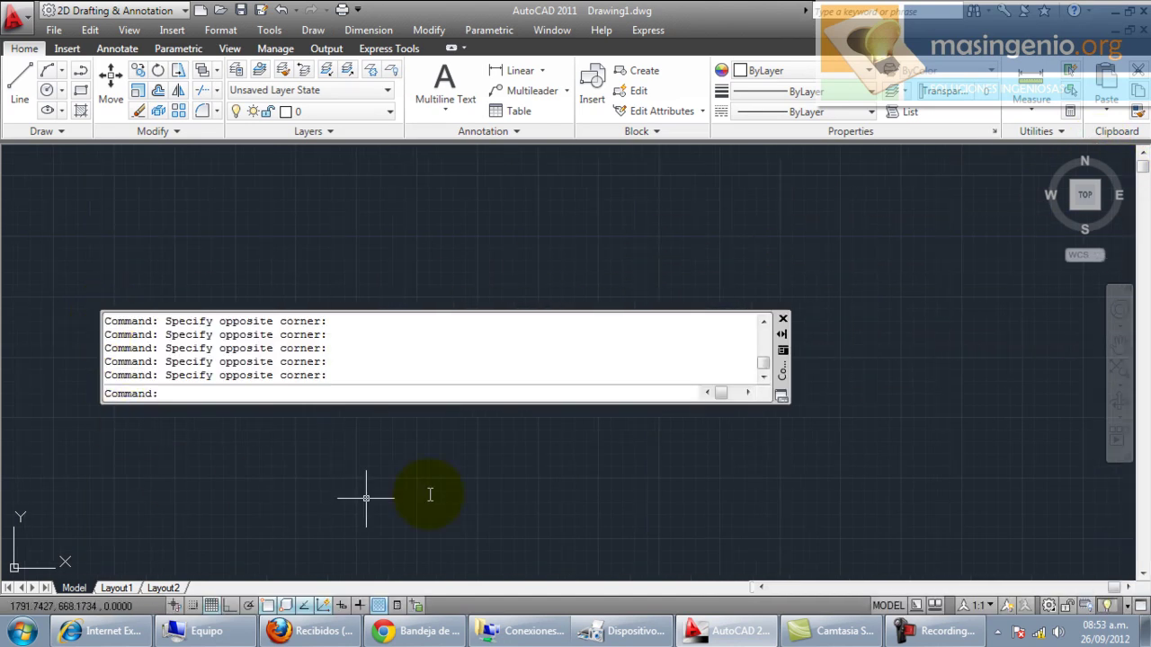
{"action": "left_click_drag", "start_coordinate": [789, 373], "coordinate": [628, 357]}
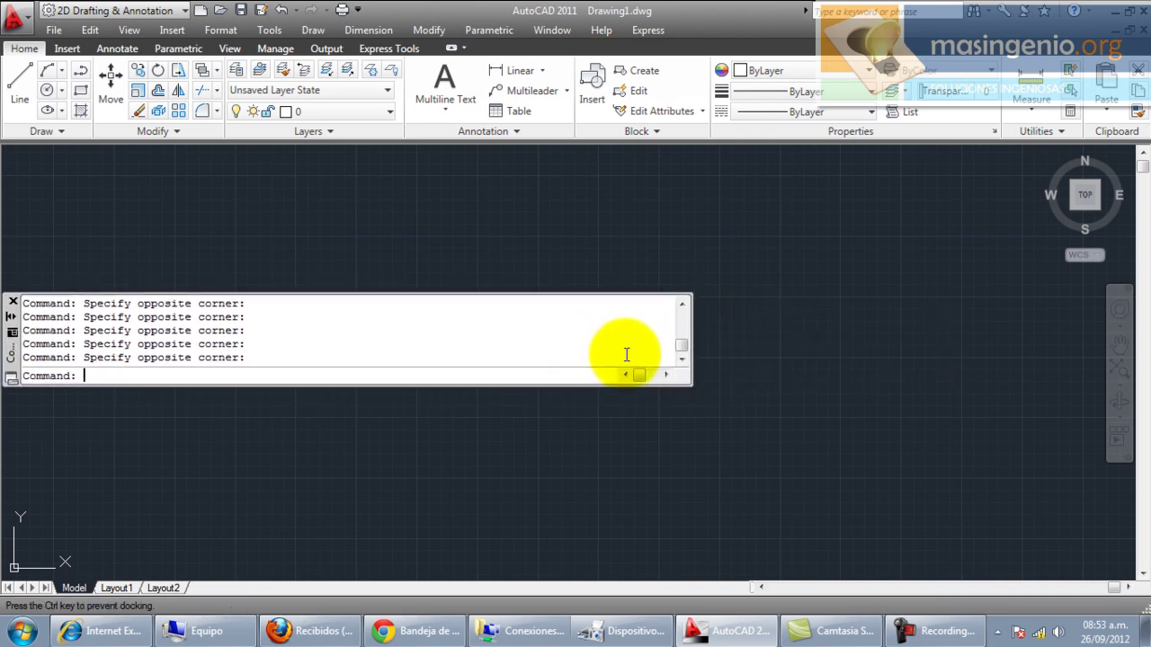
{"action": "left_click_drag", "start_coordinate": [628, 357], "coordinate": [629, 361]}
{"action": "left_click_drag", "start_coordinate": [9, 360], "coordinate": [94, 385]}
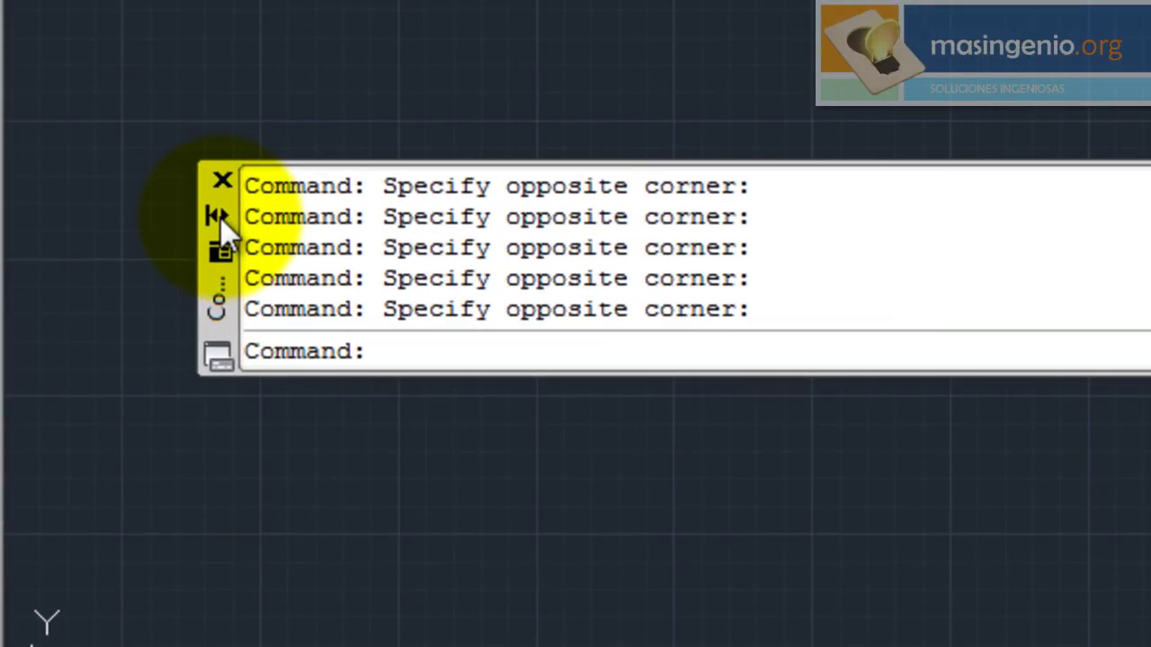
Step: Turn on auto-hide for the command line and anchor it left via its properties menu
{"action": "left_click", "coordinate": [221, 213]}
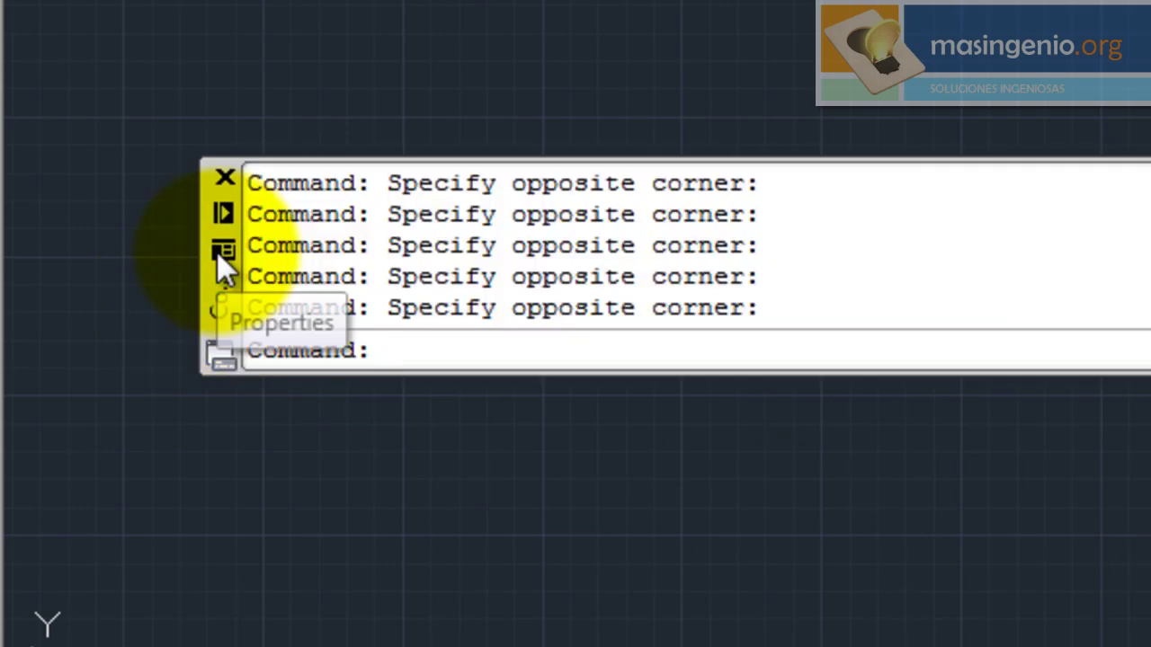
{"action": "left_click", "coordinate": [223, 250]}
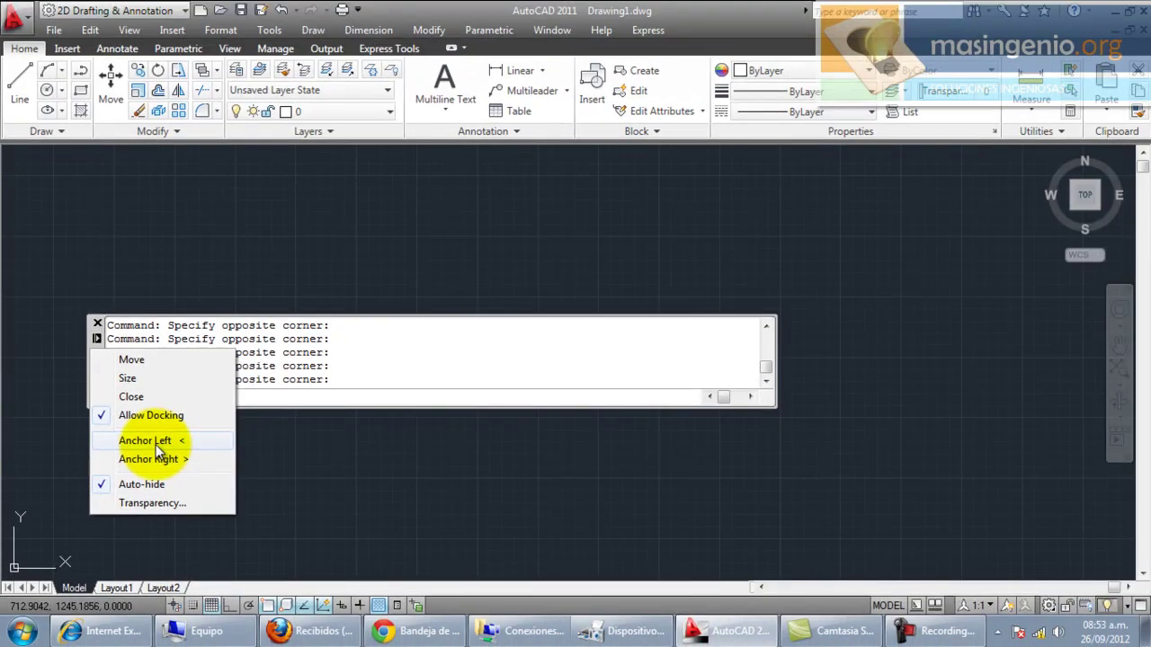
{"action": "left_click", "coordinate": [155, 445]}
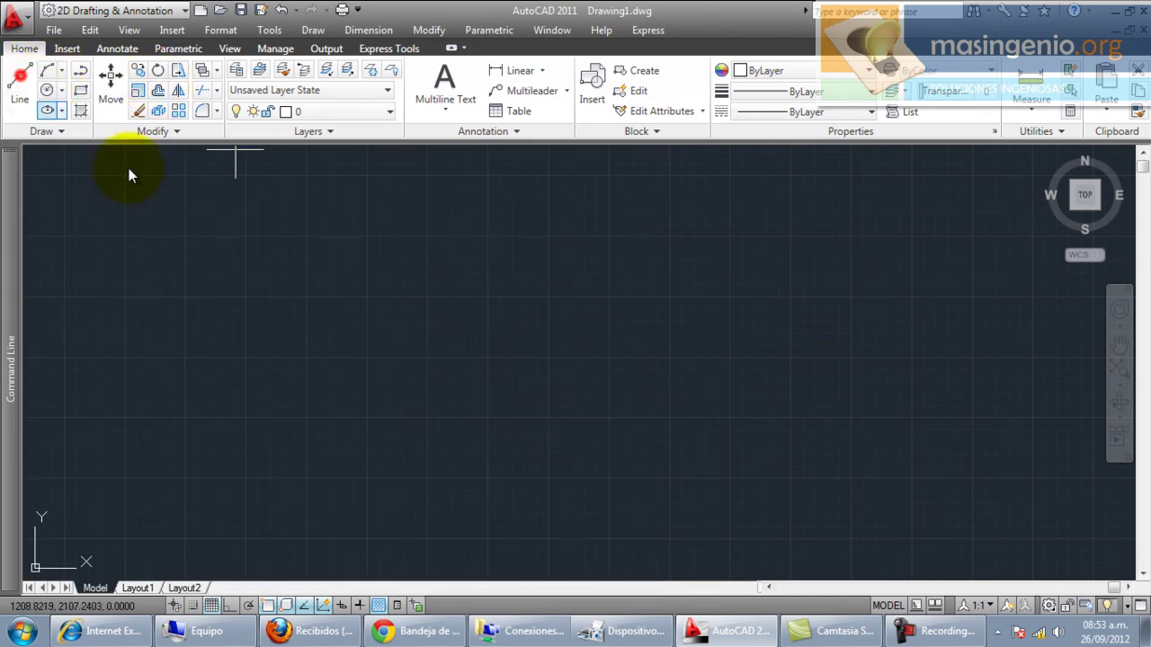
Step: Draw a three-corner triangle closed with C, then show and hide the text window with F2
{"action": "left_click", "coordinate": [366, 385]}
{"action": "left_click", "coordinate": [763, 212]}
{"action": "left_click", "coordinate": [745, 513]}
{"action": "type", "text": "c"}
{"action": "key", "text": "Return"}
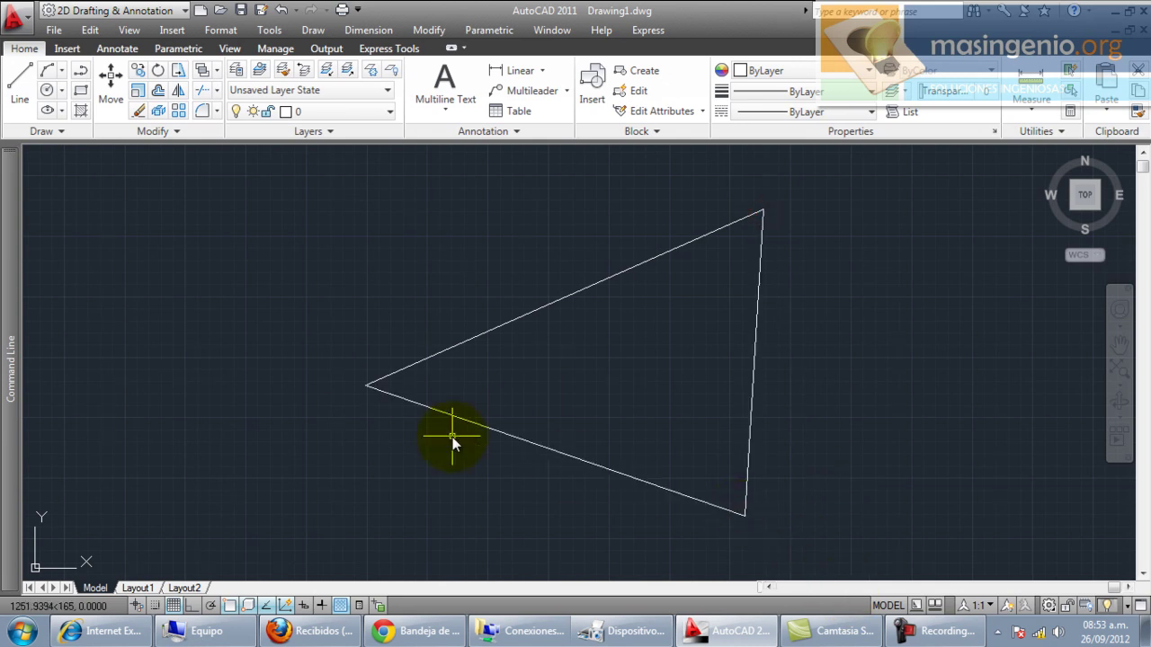
{"action": "key", "text": "F2"}
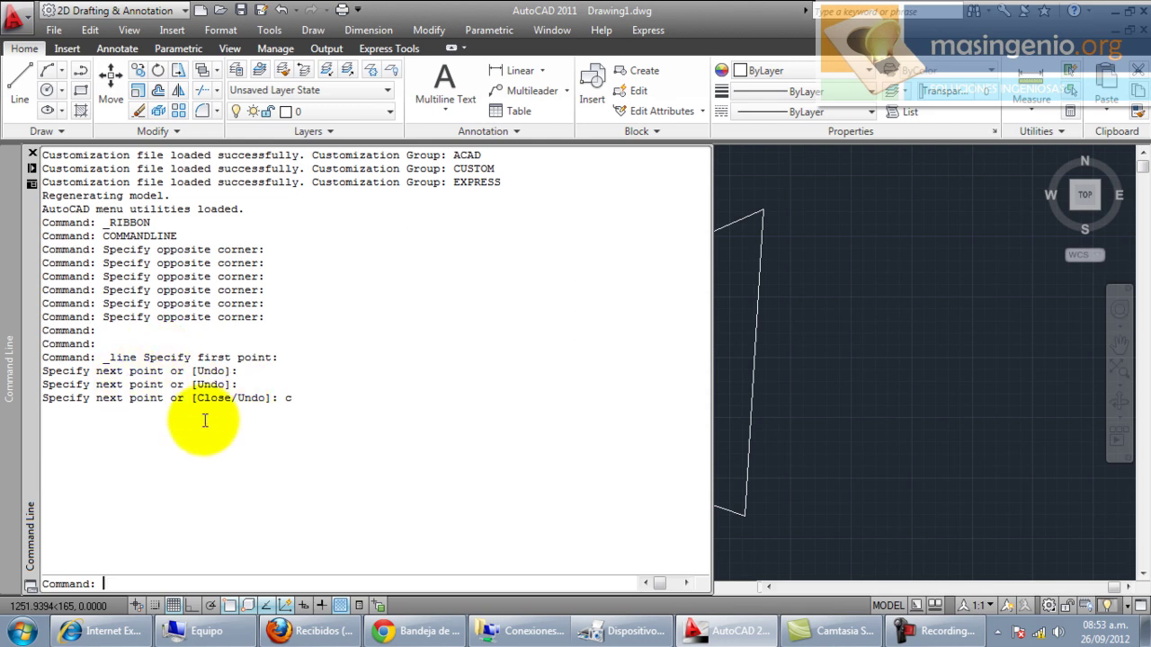
{"action": "key", "text": "F2"}
{"action": "key", "text": "F2"}
Step: Switch the command line to Anchor Right, applying it twice from its properties menu
{"action": "left_click", "coordinate": [32, 183]}
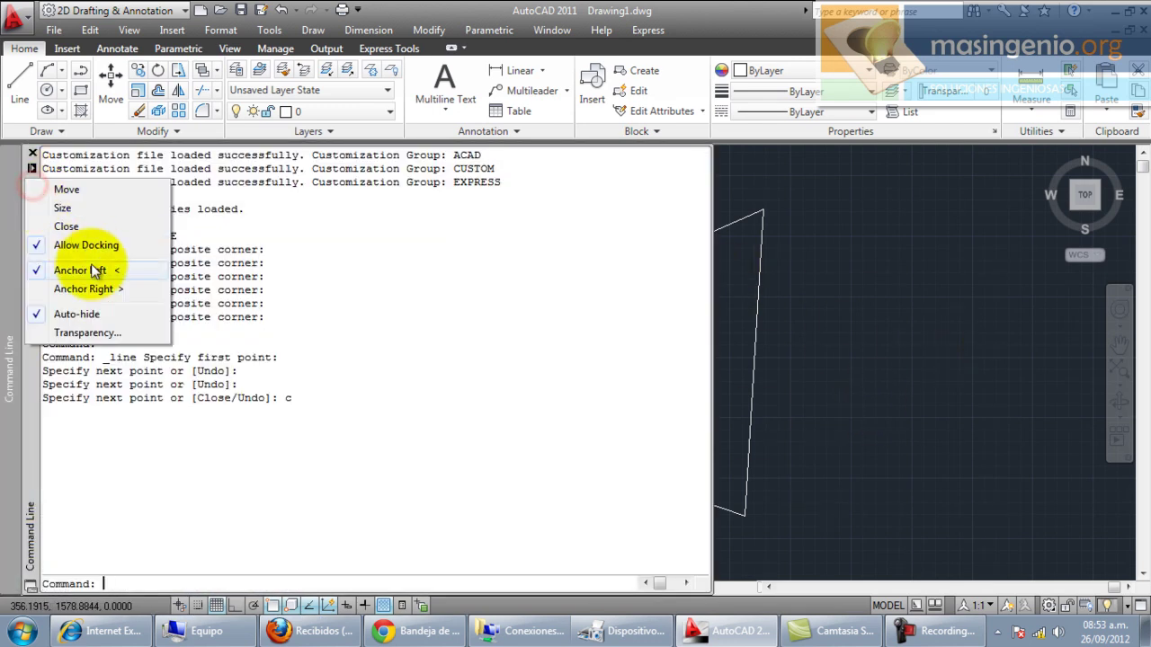
{"action": "left_click", "coordinate": [102, 290]}
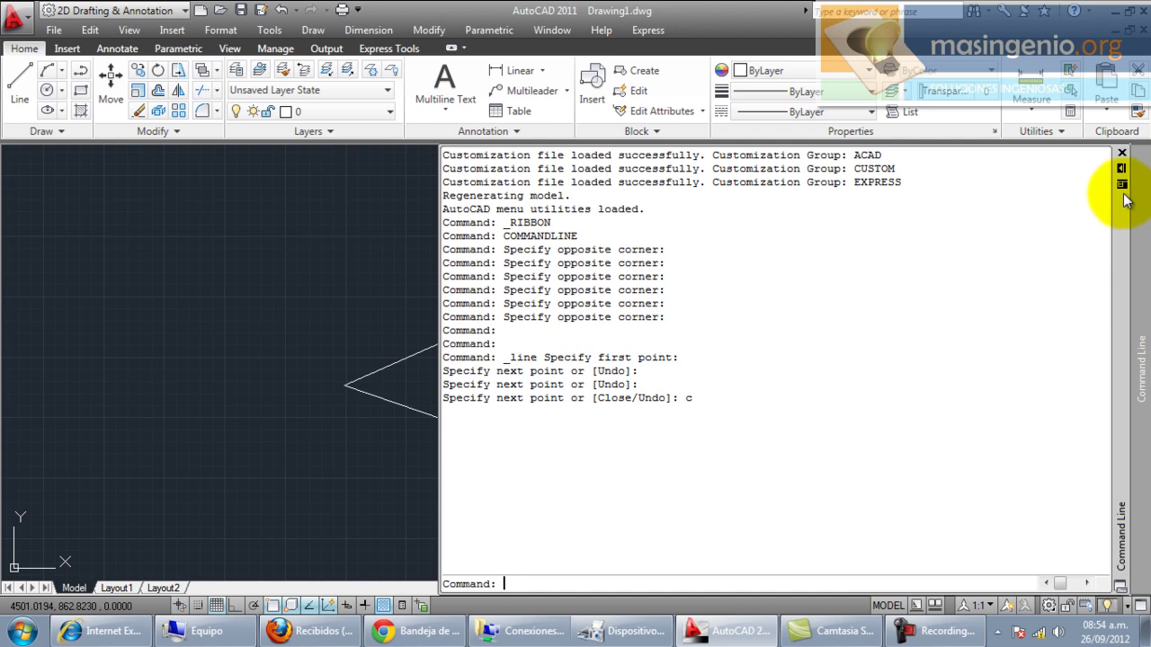
{"action": "left_click", "coordinate": [1123, 186]}
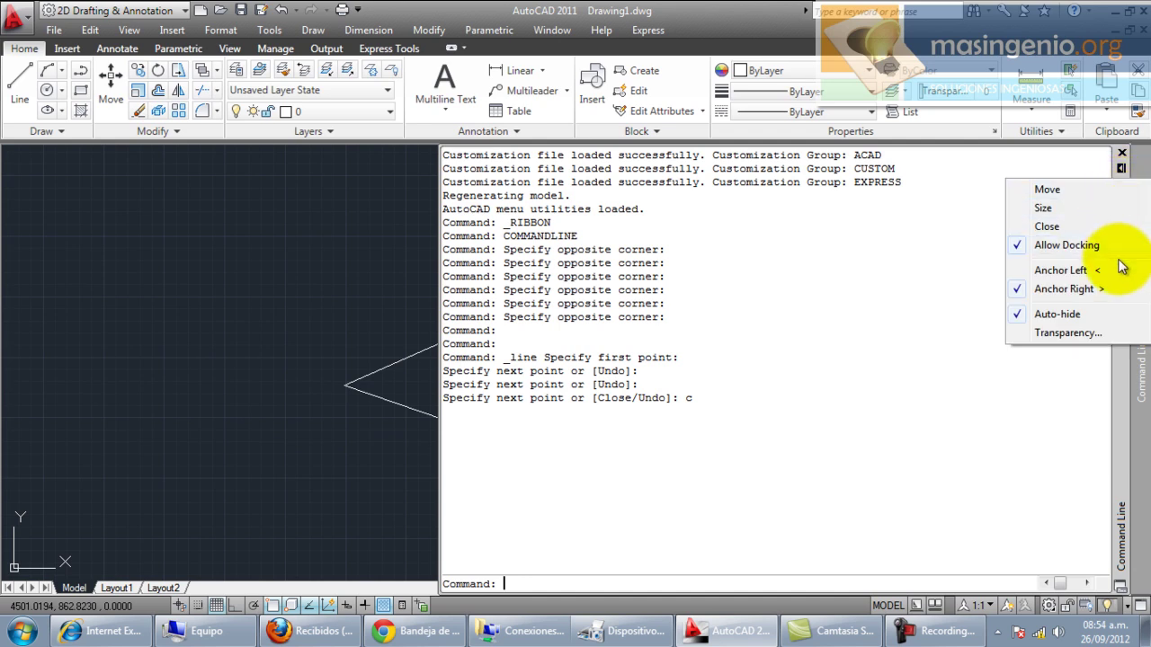
{"action": "left_click", "coordinate": [1118, 292]}
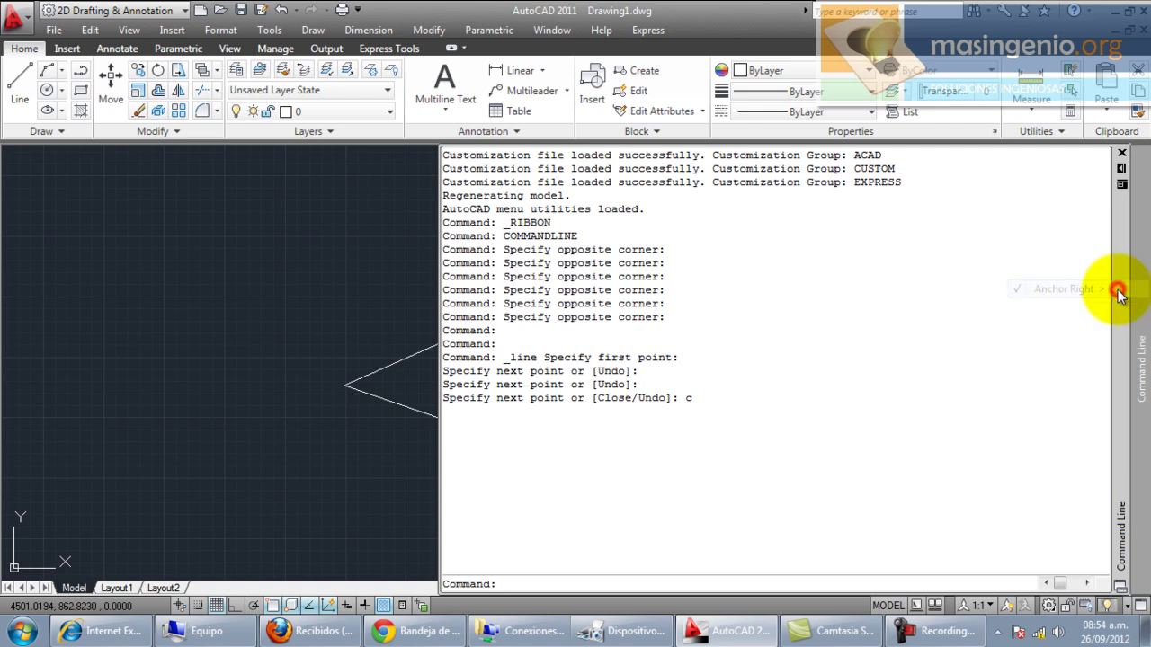
Step: Float the command line near the left and drag its general transparency down to about 12%
{"action": "left_click_drag", "start_coordinate": [1119, 227], "coordinate": [813, 258]}
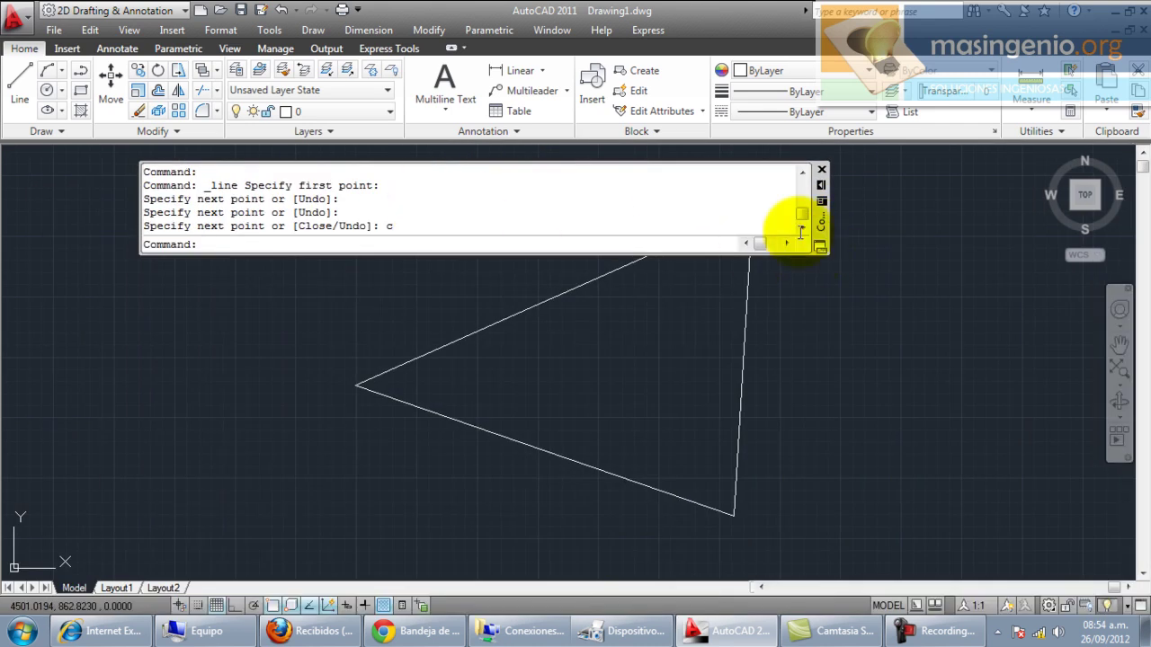
{"action": "mouse_move", "coordinate": [824, 226]}
{"action": "left_mouse_down"}
{"action": "mouse_move", "coordinate": [14, 241]}
{"action": "mouse_move", "coordinate": [126, 298]}
{"action": "left_mouse_up"}
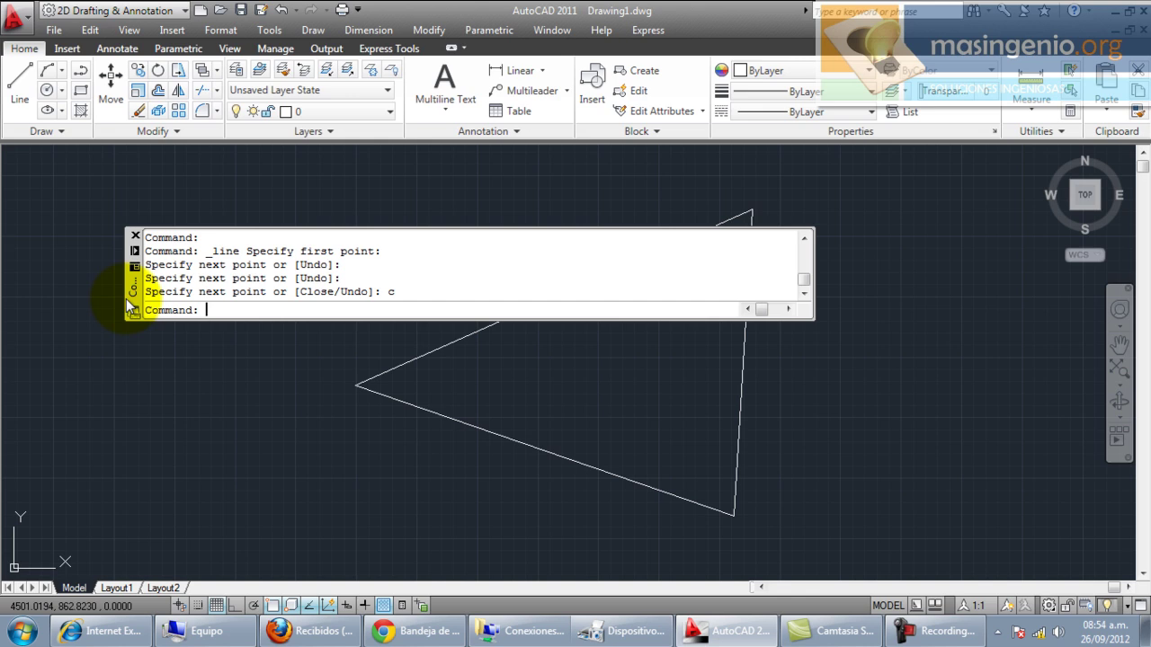
{"action": "right_click", "coordinate": [131, 296]}
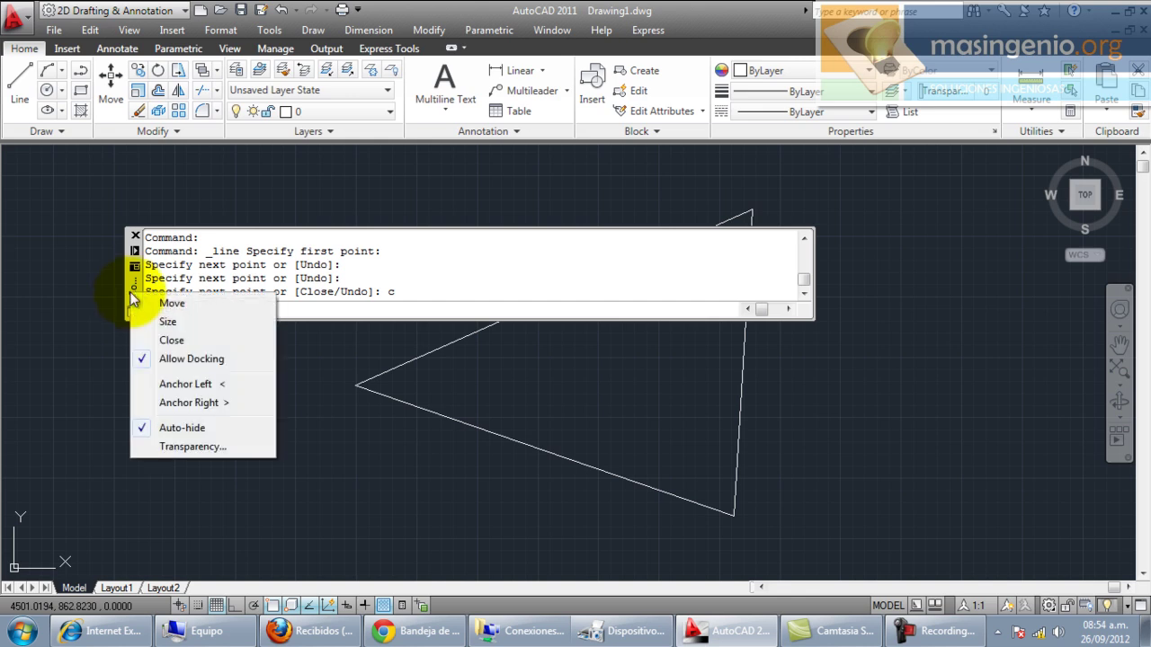
{"action": "left_click", "coordinate": [210, 447]}
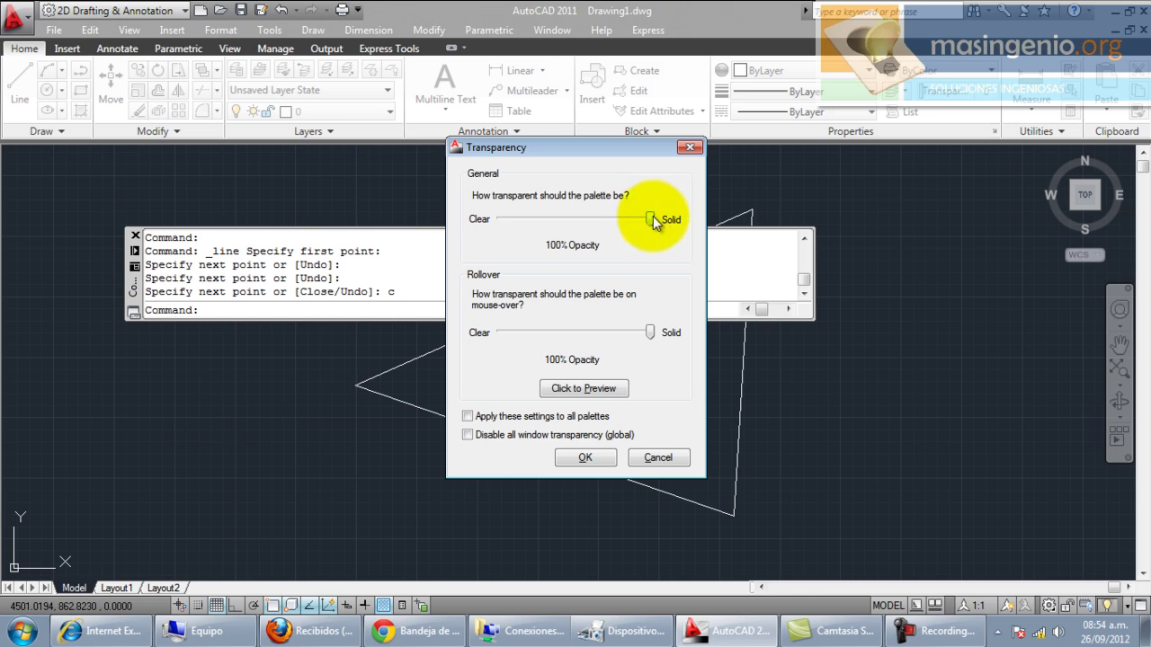
{"action": "left_click_drag", "start_coordinate": [650, 219], "coordinate": [512, 226]}
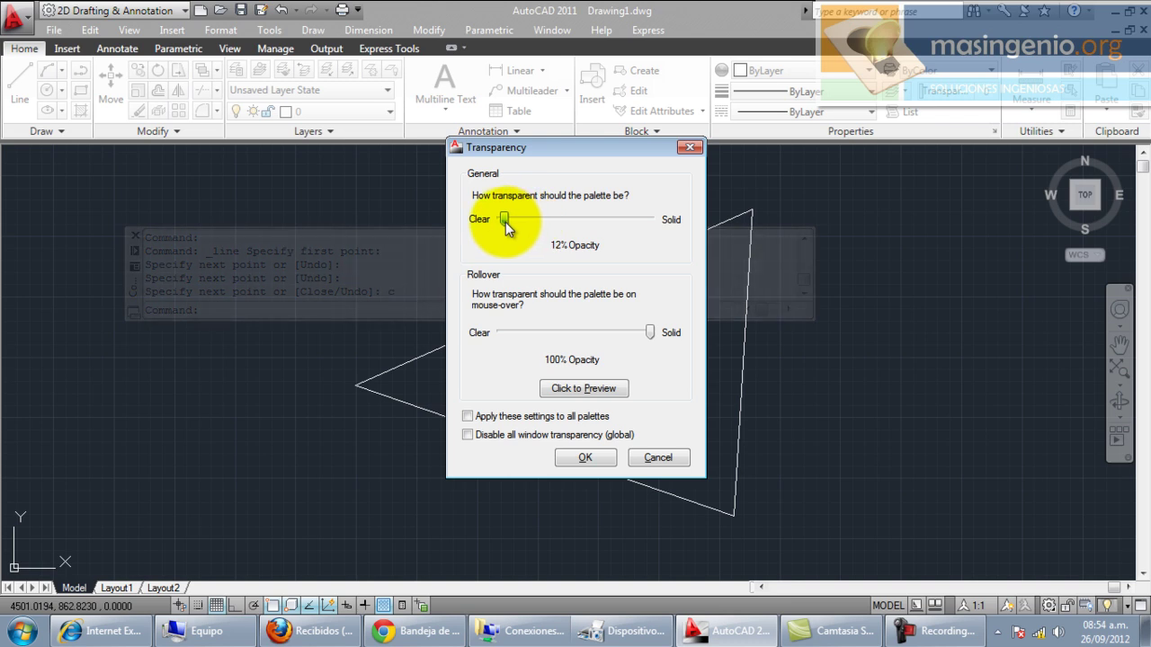
Step: Apply the 12% transparency and clear the accidental selection of the triangle's lower edge
{"action": "left_click", "coordinate": [589, 456]}
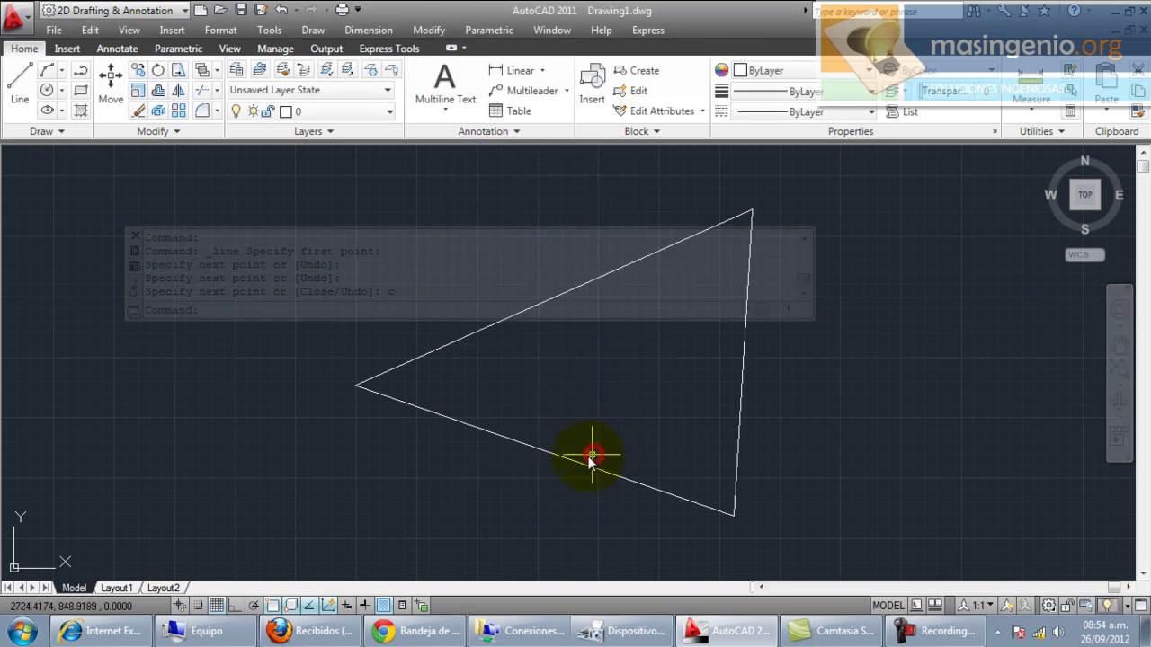
{"action": "left_click", "coordinate": [414, 409]}
{"action": "left_click", "coordinate": [306, 464]}
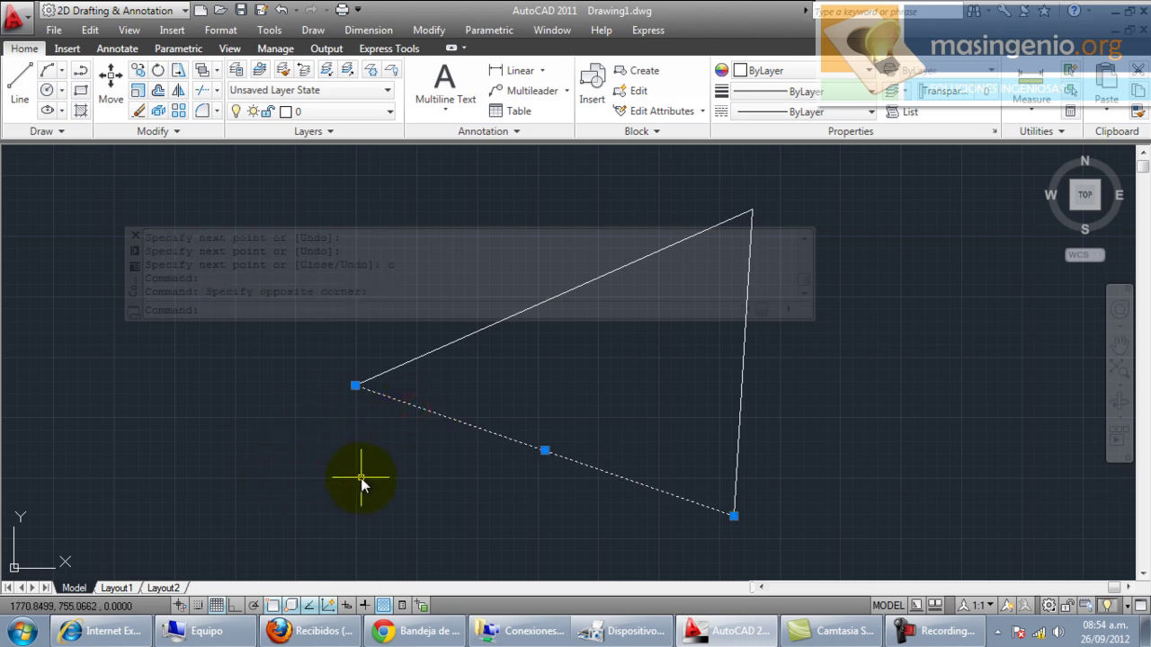
{"action": "key", "text": "Escape"}
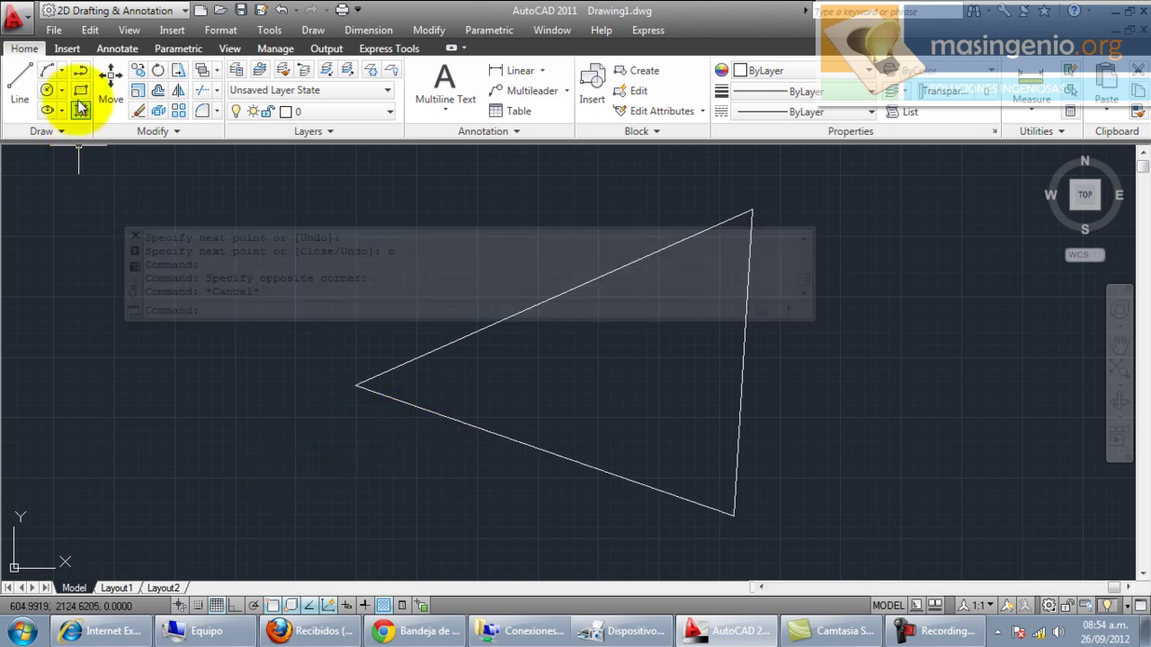
Step: Draw a line from the triangle's left corner through a point below to its lower-right corner
{"action": "left_click", "coordinate": [25, 84]}
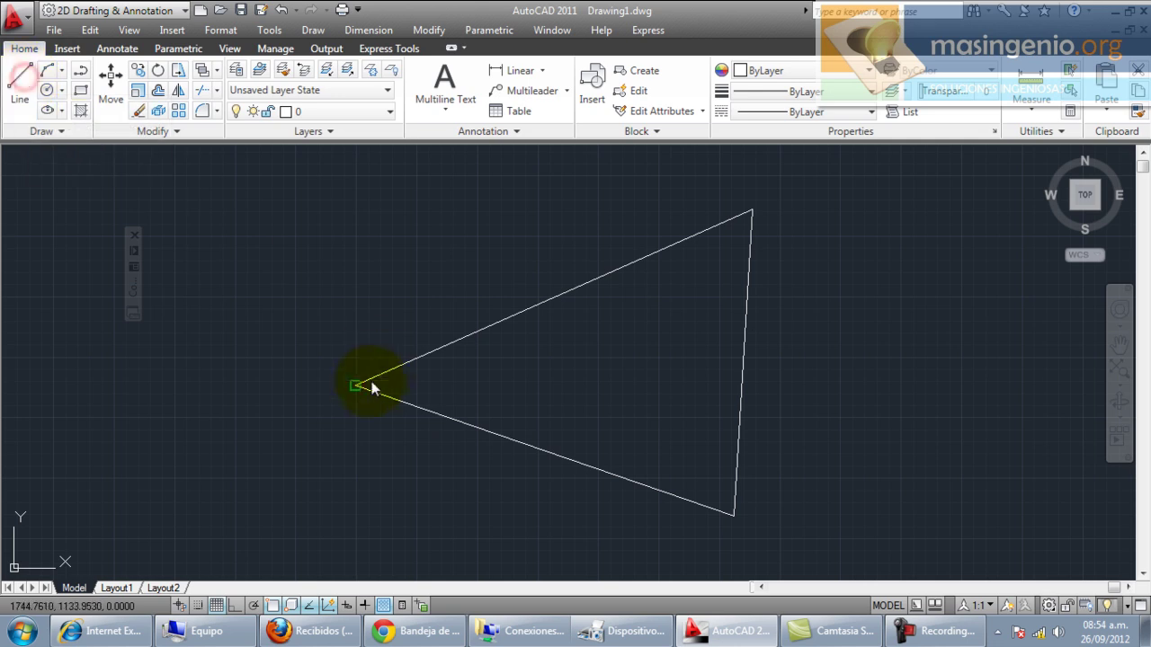
{"action": "left_click", "coordinate": [357, 385]}
{"action": "left_click", "coordinate": [438, 499]}
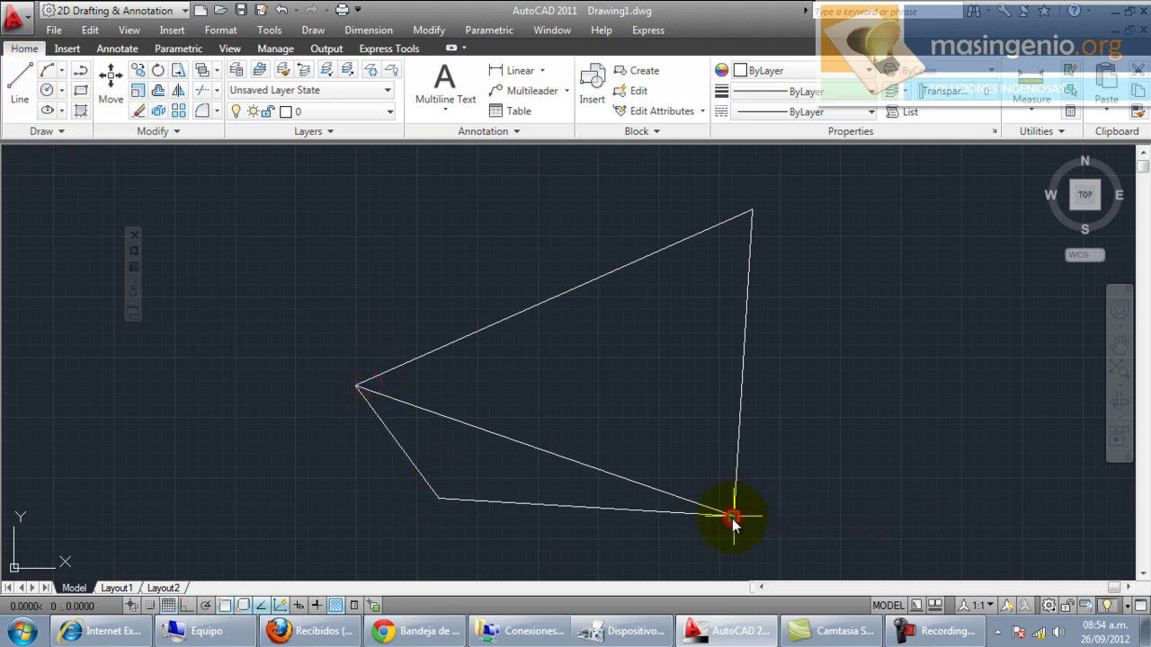
{"action": "left_click", "coordinate": [733, 517]}
{"action": "key", "text": "Return"}
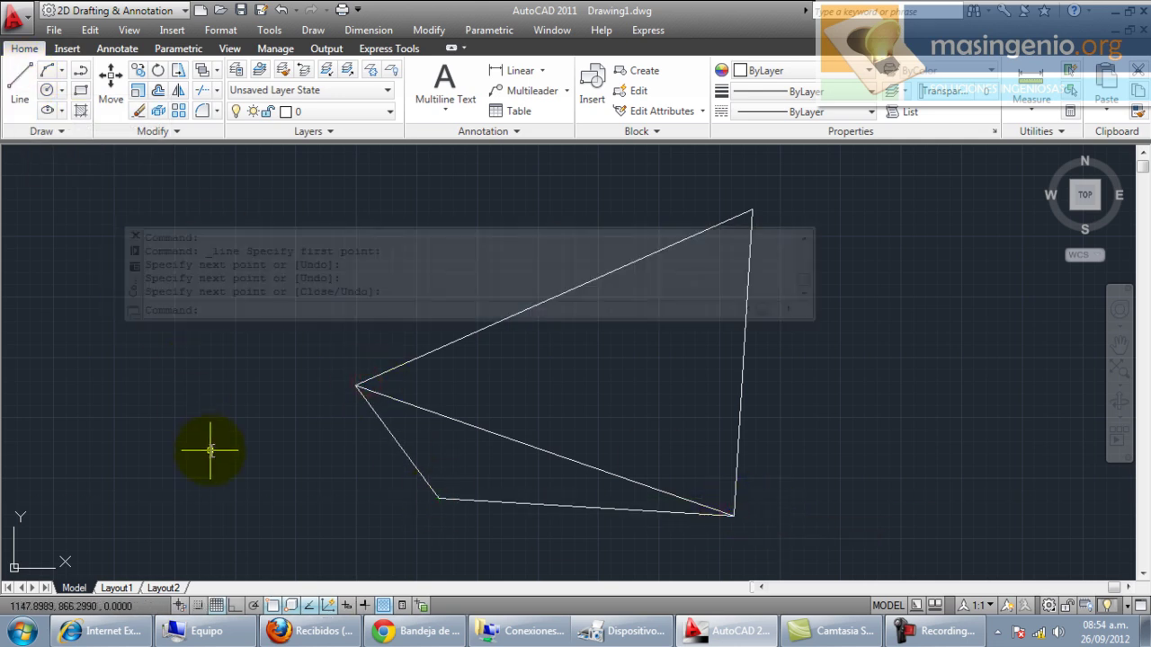
Step: Turn off auto-hide for the floating command line palette
{"action": "right_click", "coordinate": [135, 286]}
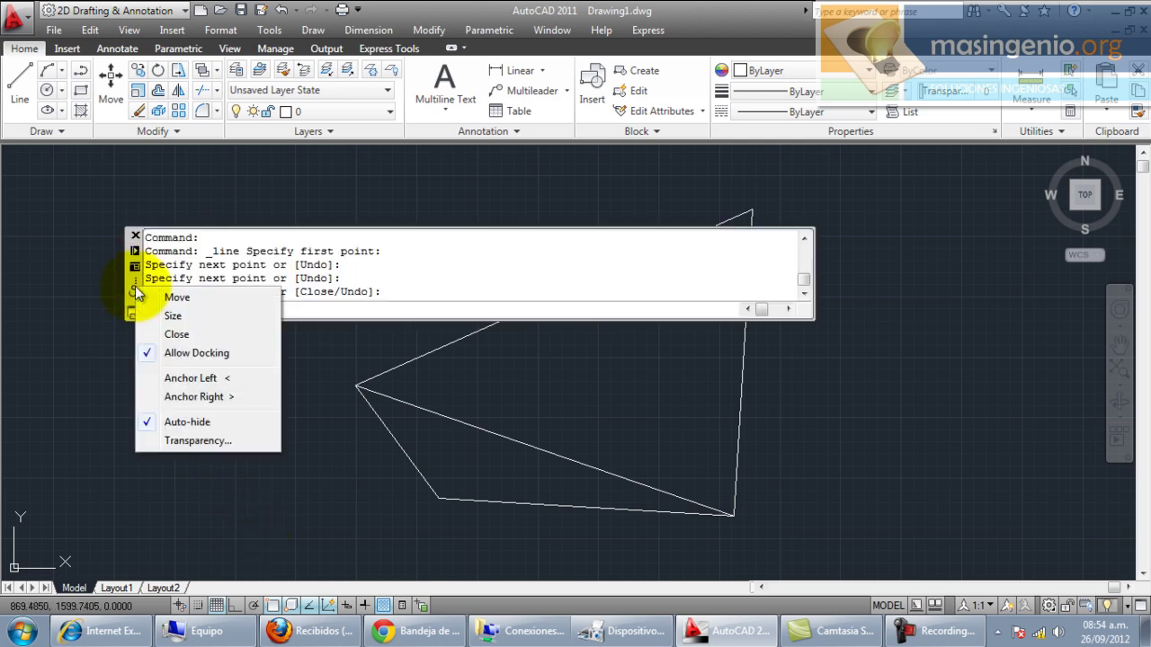
{"action": "left_click", "coordinate": [177, 422]}
{"action": "left_click", "coordinate": [308, 431]}
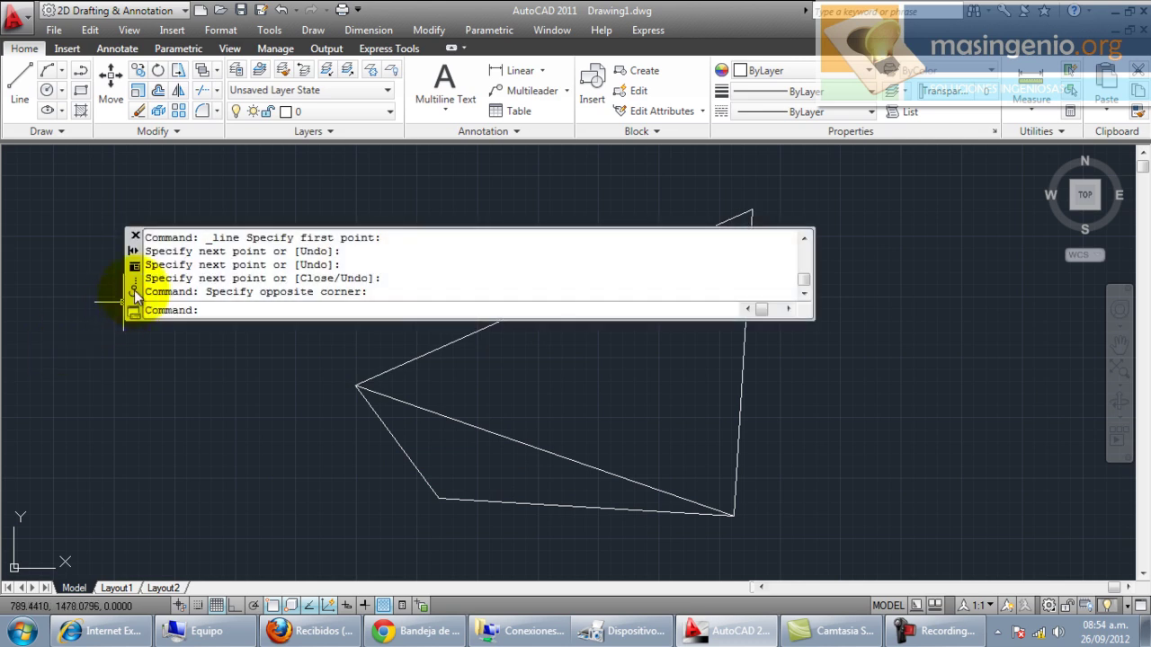
Step: Set the palette's mouse-over (rollover) transparency to 50% and apply it
{"action": "right_click", "coordinate": [134, 289]}
{"action": "left_click", "coordinate": [184, 445]}
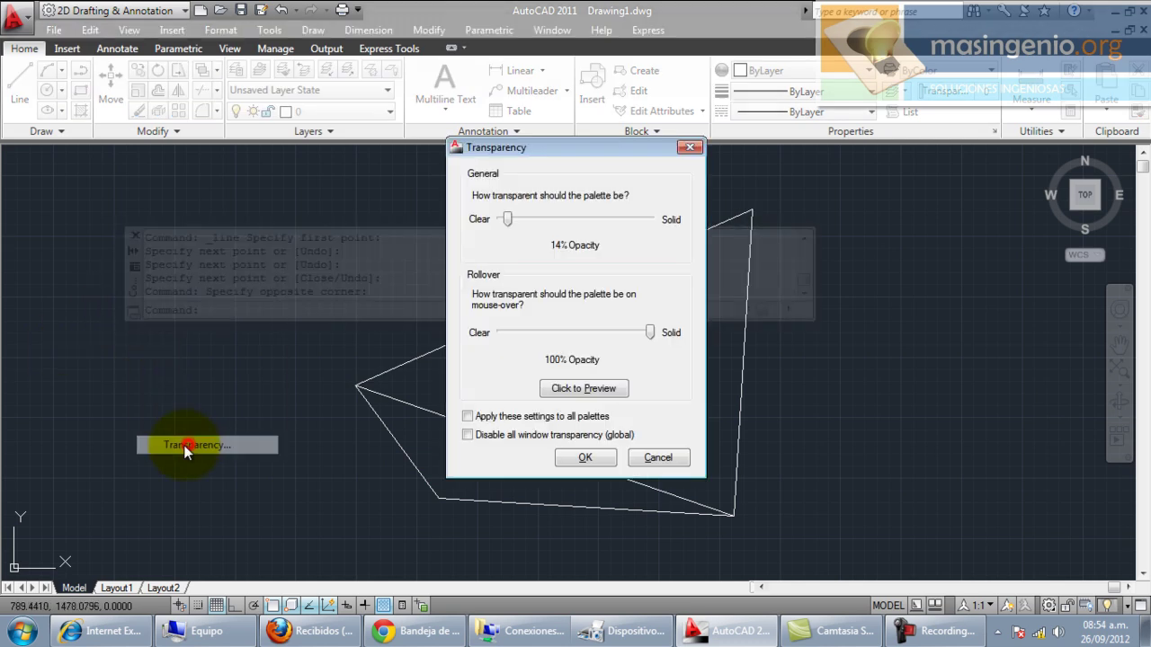
{"action": "left_click_drag", "start_coordinate": [651, 333], "coordinate": [572, 333]}
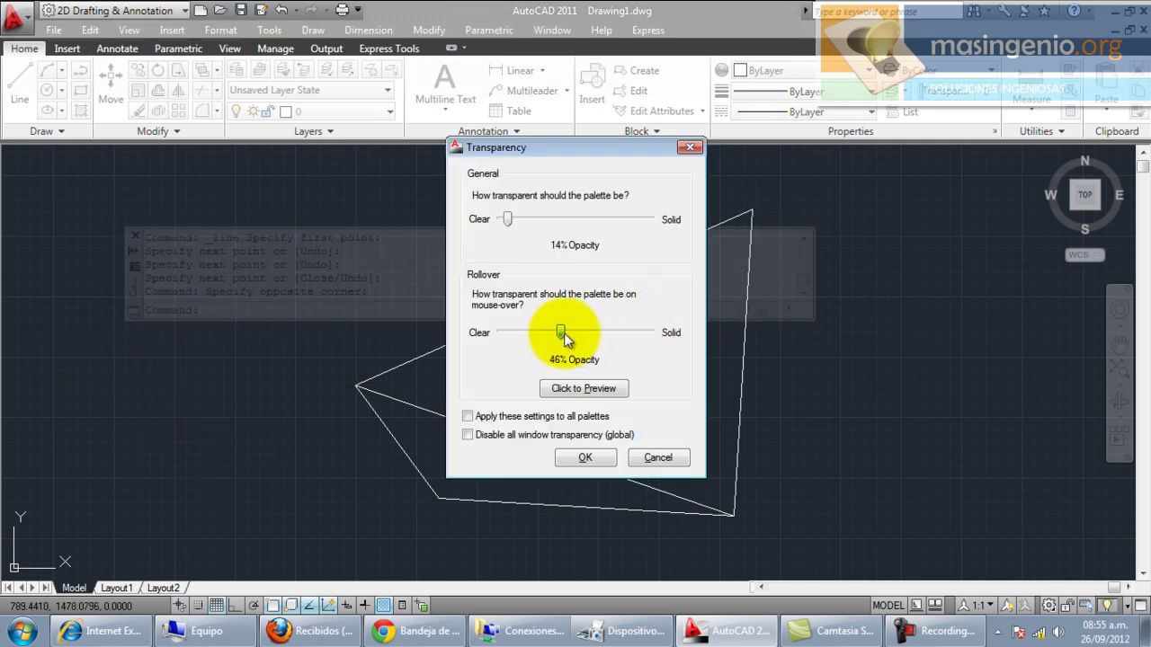
{"action": "left_click", "coordinate": [575, 456]}
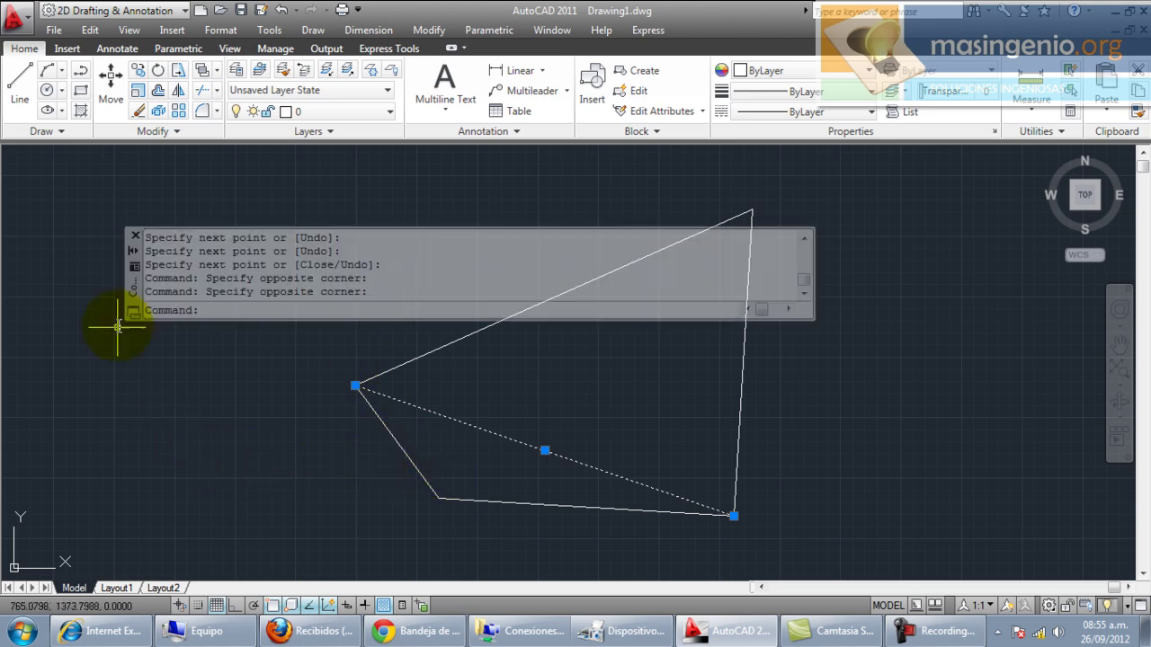
Step: Reposition the palette with its Move option, then drag it down to the bottom edge to dock
{"action": "right_click", "coordinate": [135, 289]}
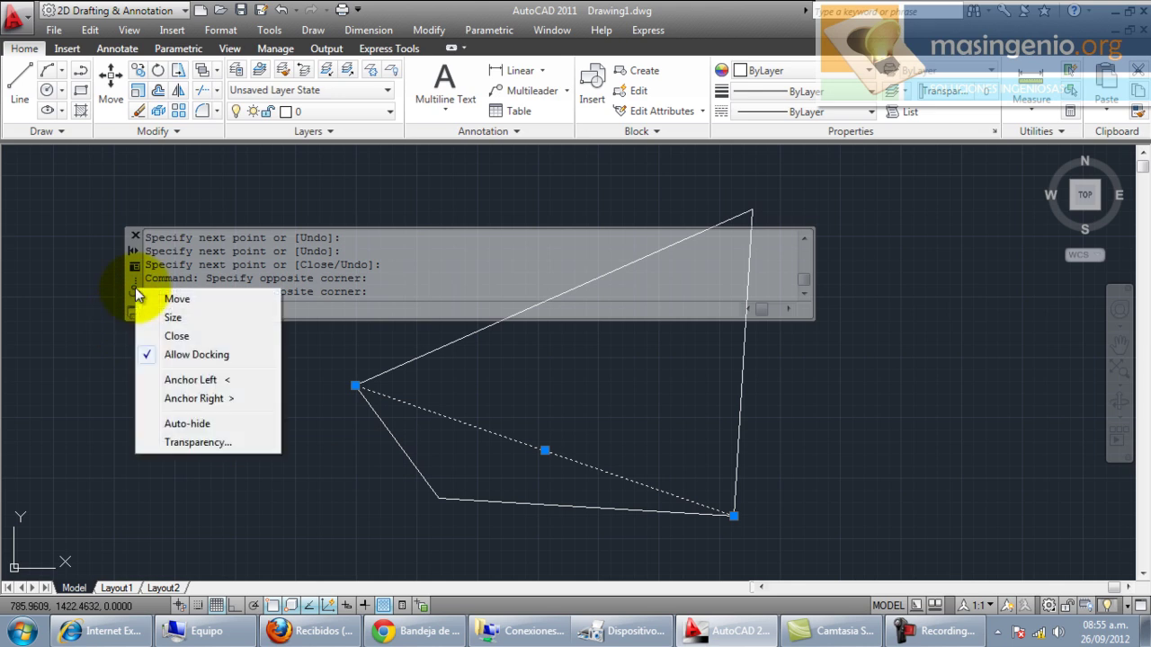
{"action": "left_click", "coordinate": [175, 298]}
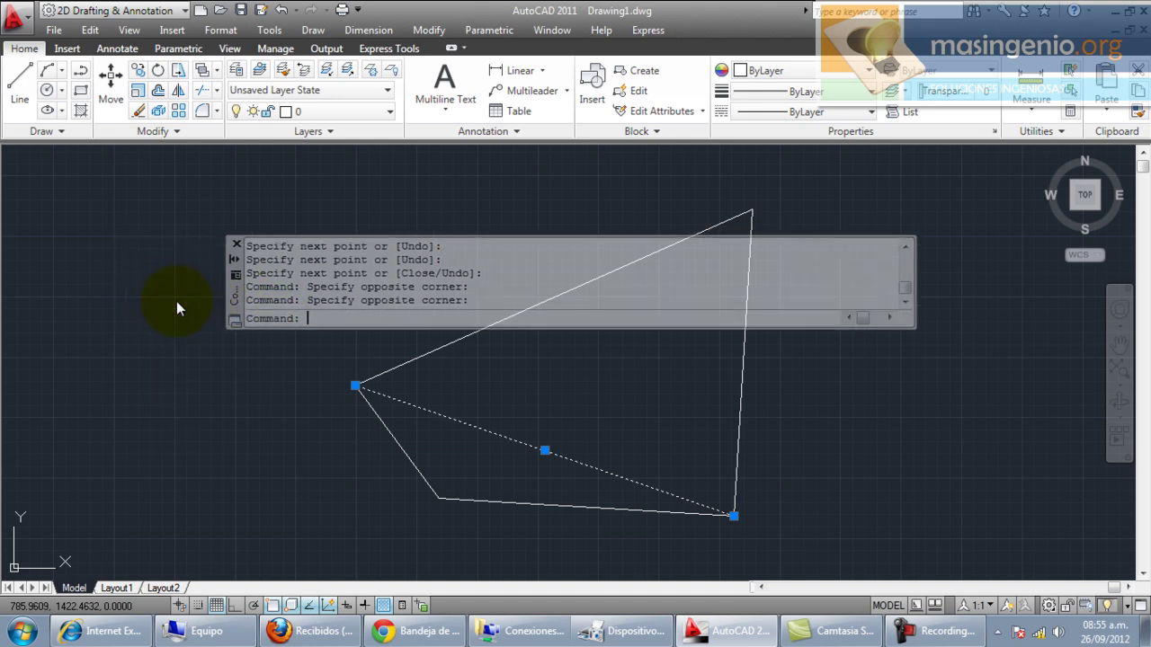
{"action": "left_click", "coordinate": [177, 308]}
{"action": "mouse_move", "coordinate": [176, 308]}
{"action": "left_mouse_down"}
{"action": "mouse_move", "coordinate": [376, 253]}
{"action": "mouse_move", "coordinate": [433, 256]}
{"action": "left_mouse_up"}
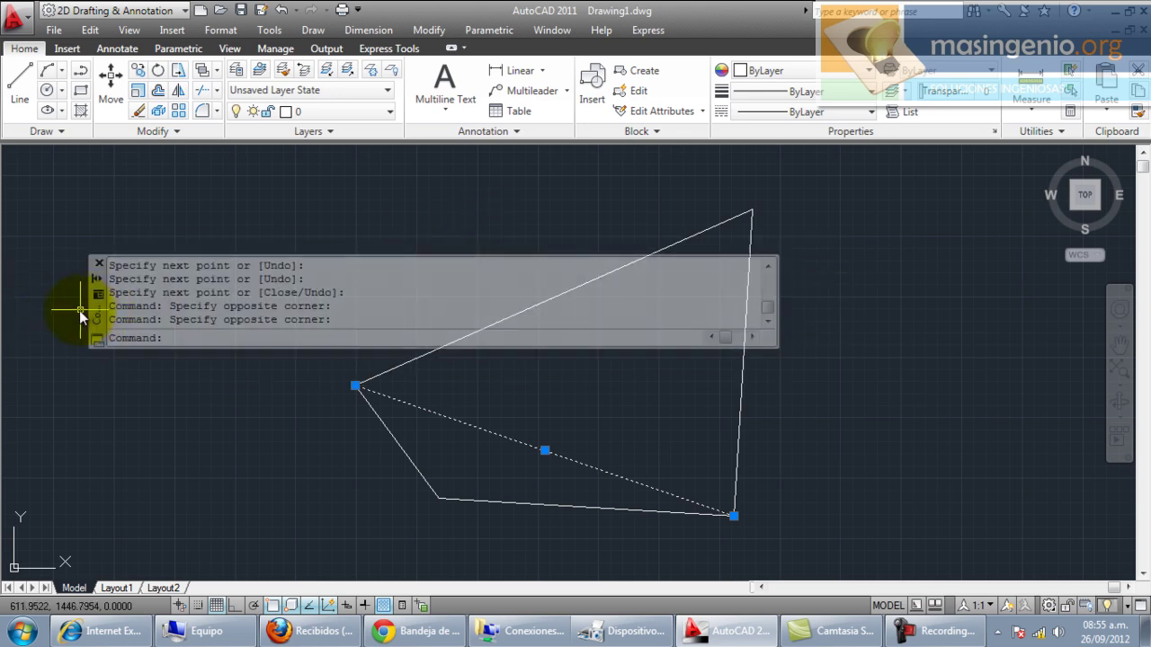
{"action": "mouse_move", "coordinate": [96, 316]}
{"action": "left_mouse_down"}
{"action": "mouse_move", "coordinate": [129, 386]}
{"action": "mouse_move", "coordinate": [214, 376]}
{"action": "mouse_move", "coordinate": [24, 601]}
{"action": "left_mouse_up"}
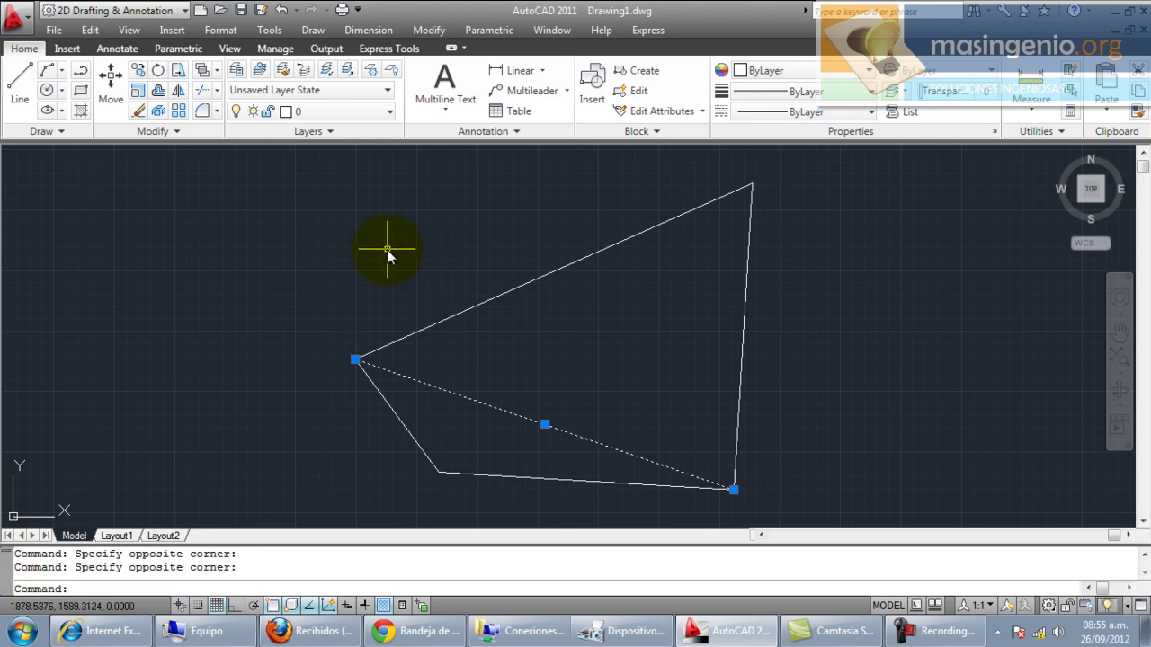
Step: Clear the selection of the triangle's lower edge with Esc
{"action": "key", "text": "Escape"}
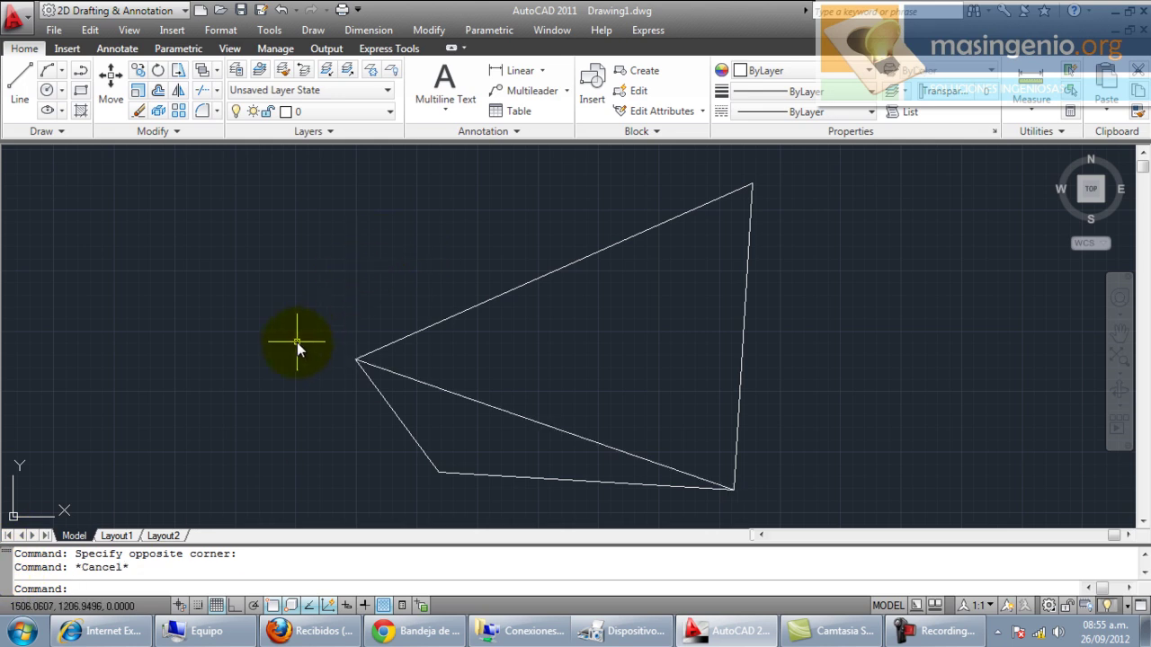